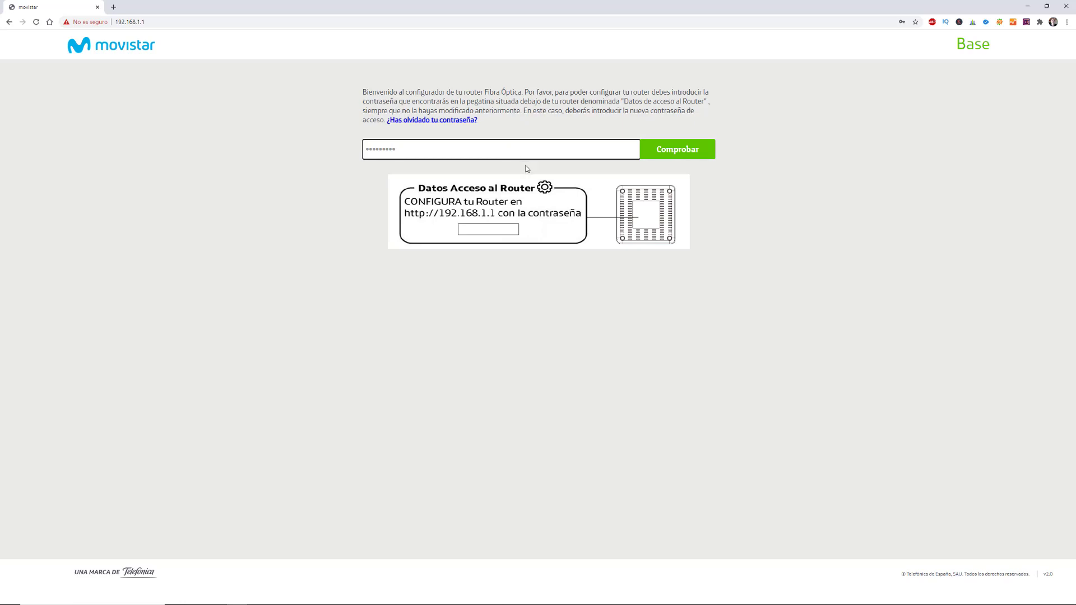
# Step: Log in to the router configurator with the prefilled access password and open the Puertos page
pyautogui.click(695, 151)
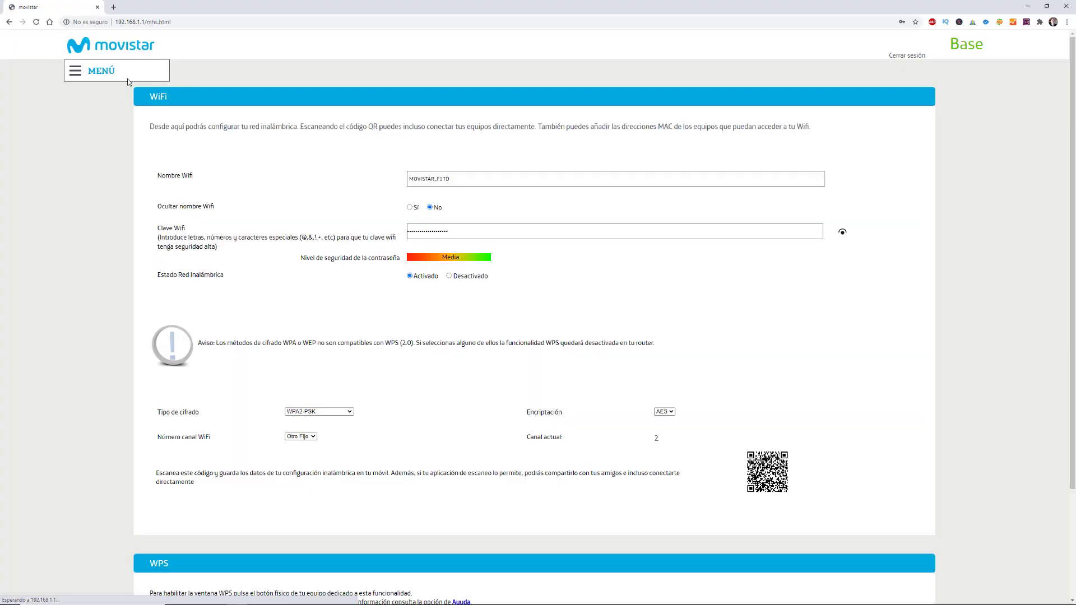
pyautogui.click(74, 72)
pyautogui.click(97, 151)
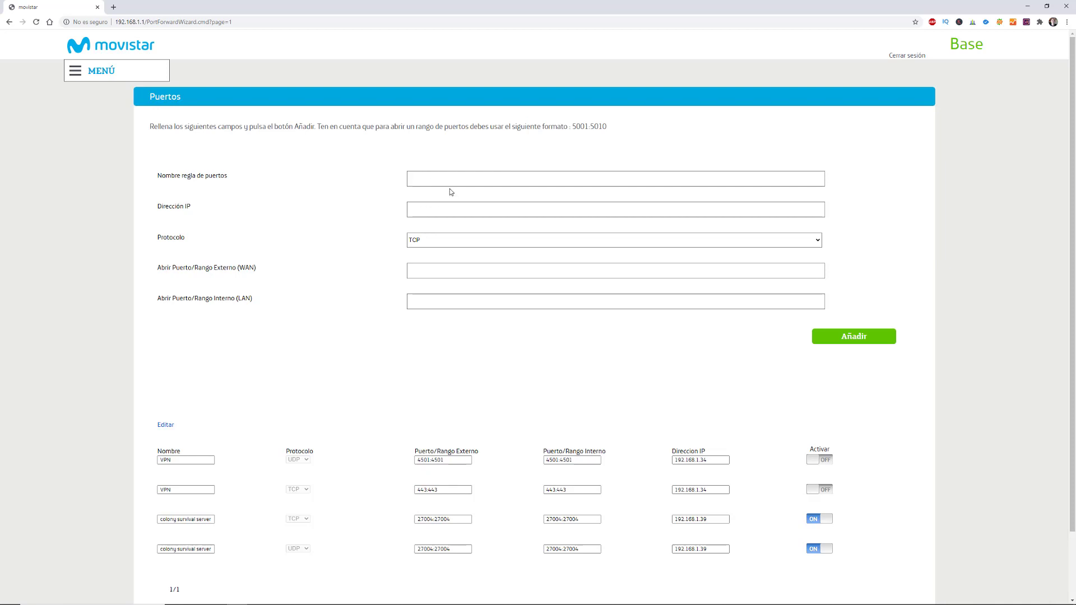
# Step: Name the new port rule "fortnite"
pyautogui.click(464, 182)
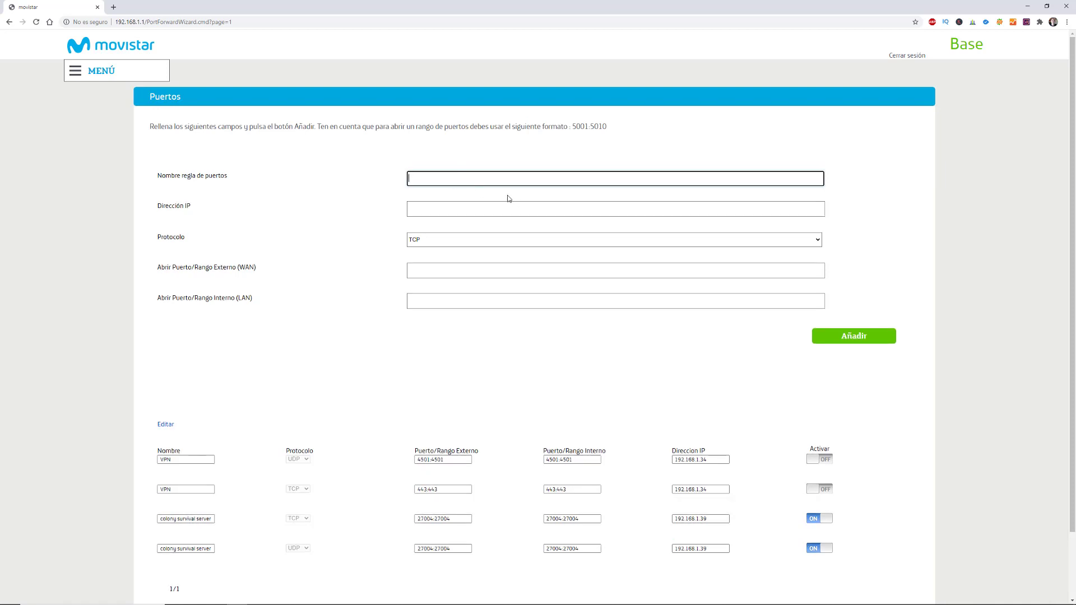
pyautogui.write('fortnite')
pyautogui.click(486, 209)
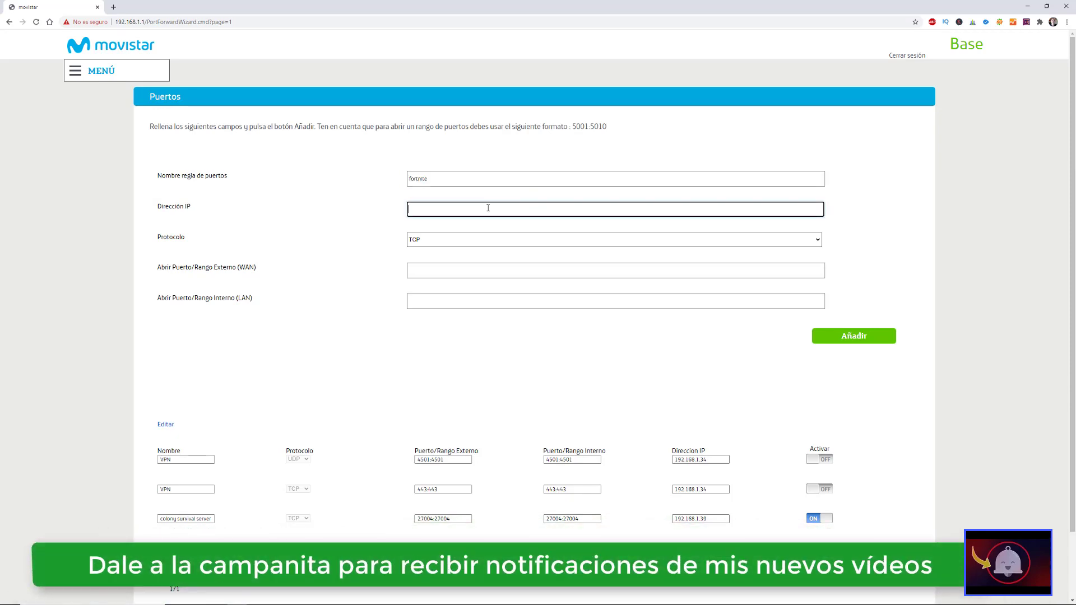
# Step: Switch to the Windows Command Prompt, run ipconfig to look up the computer's IPv4 address, and close the window
pyautogui.click(108, 600)
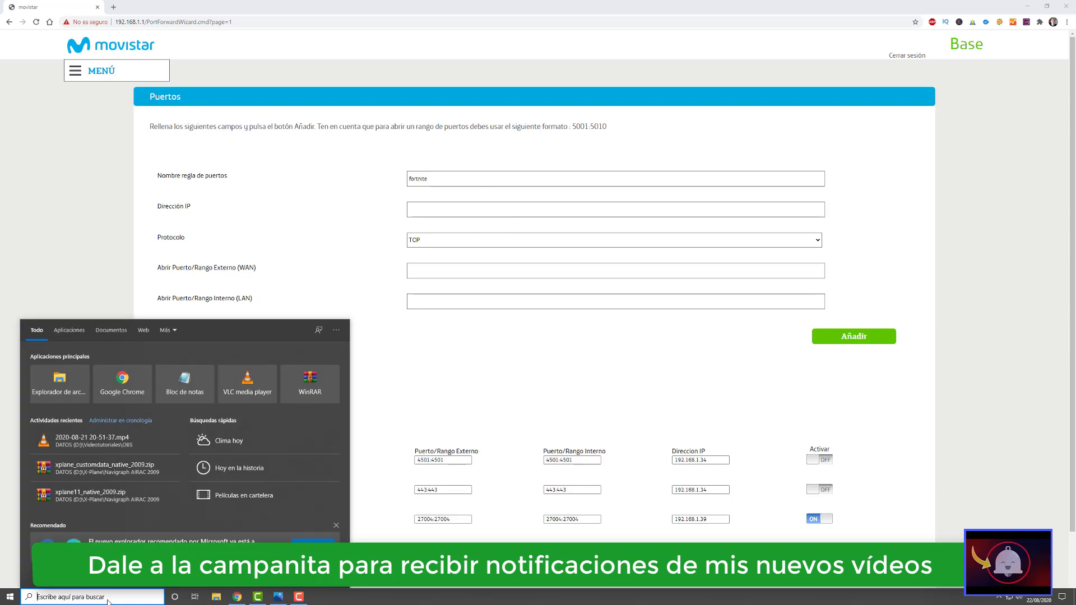
pyautogui.write('cmd')
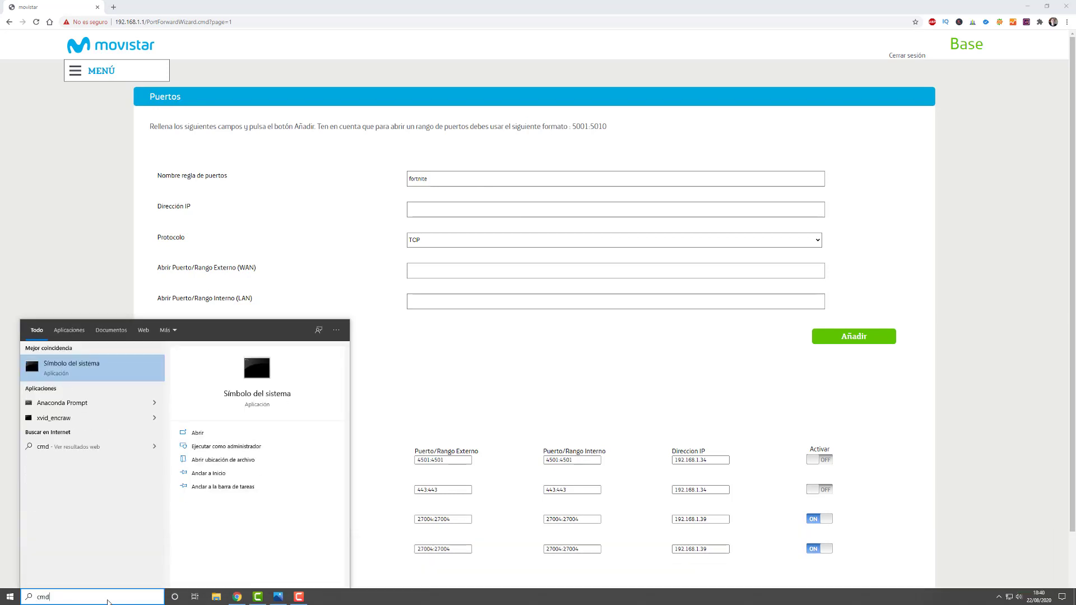
pyautogui.click(90, 364)
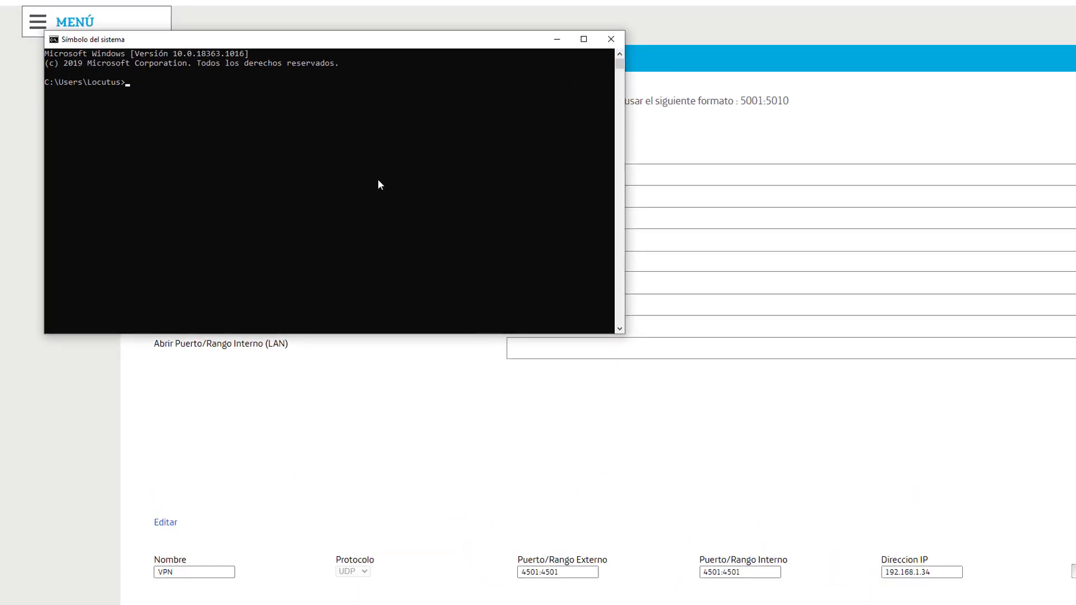
pyautogui.write('ipconfig')
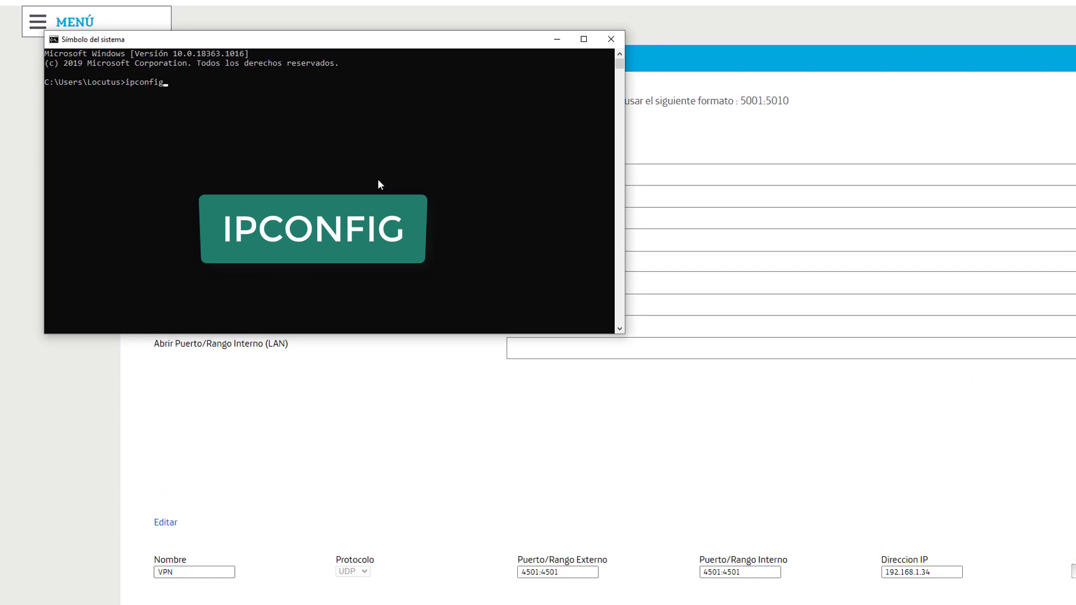
pyautogui.press('Return')
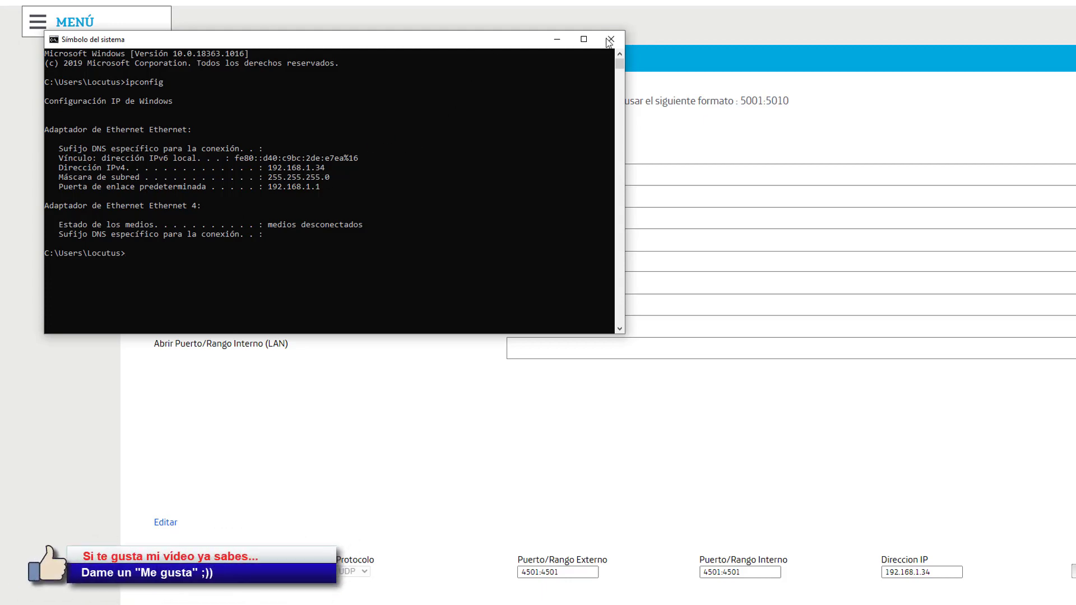
pyautogui.click(610, 39)
# Step: Set the rule's IP address to 192.168.1.34 and its protocol to TCP+UDP
pyautogui.write('192')
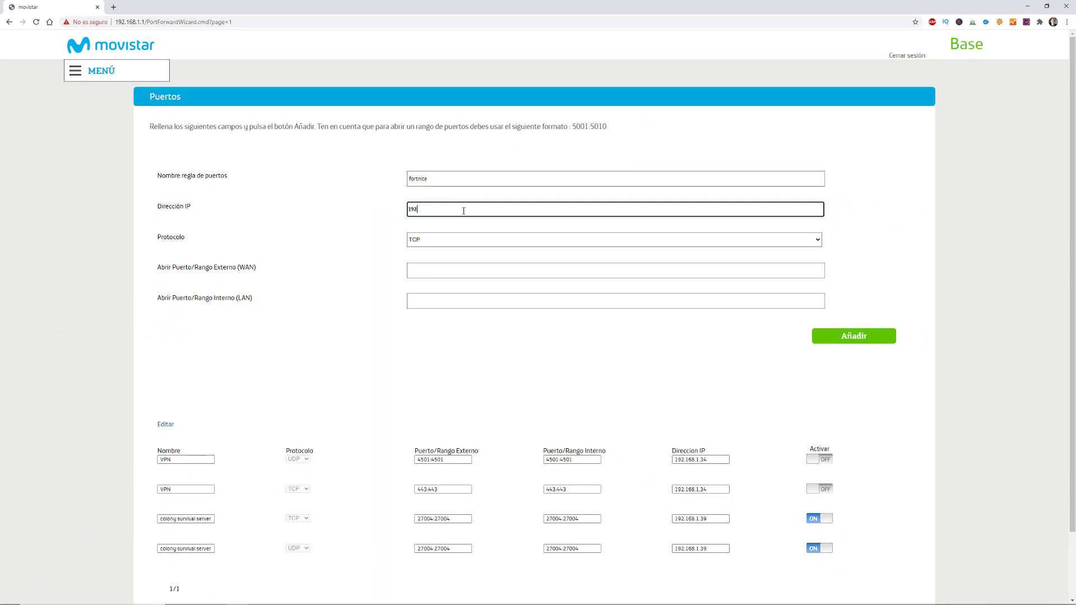
pyautogui.write('.168.1.34')
pyautogui.click(473, 242)
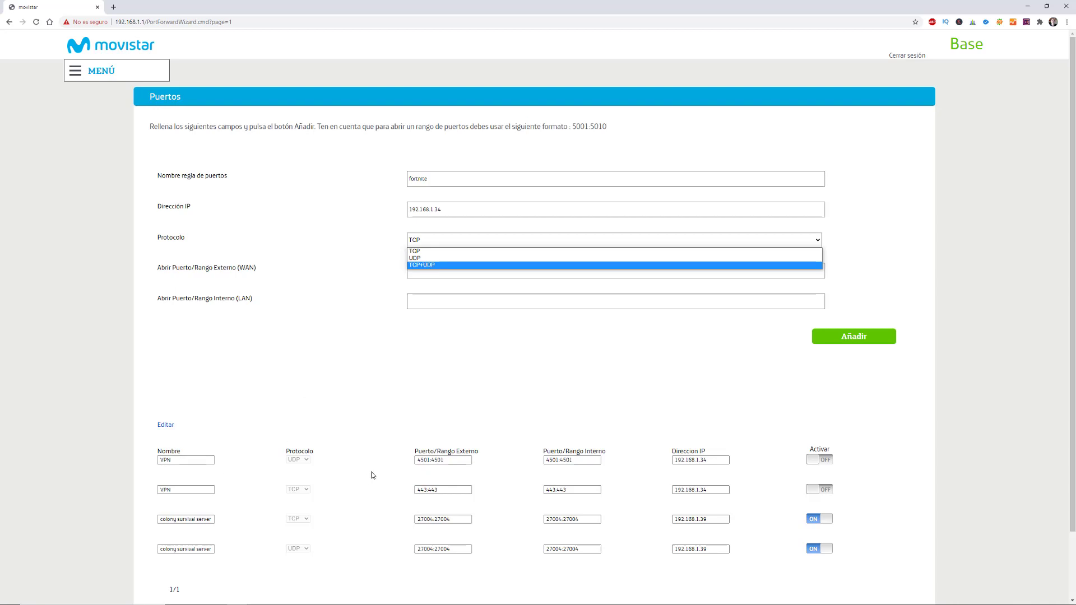
pyautogui.click(431, 264)
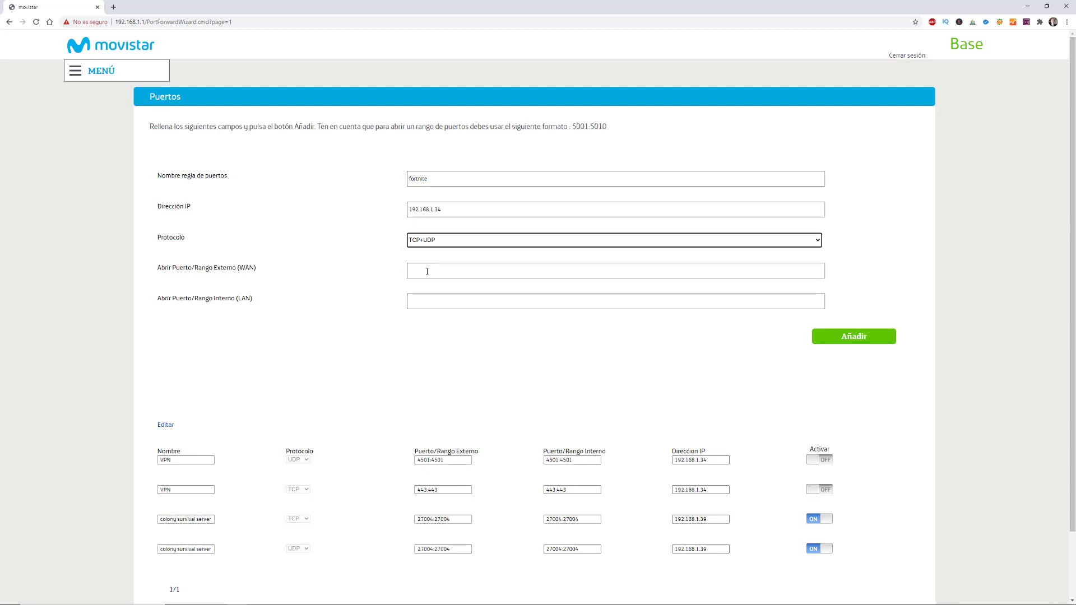
# Step: Set both the external (WAN) and internal (LAN) ports to 5800 and add the rule
pyautogui.click(427, 271)
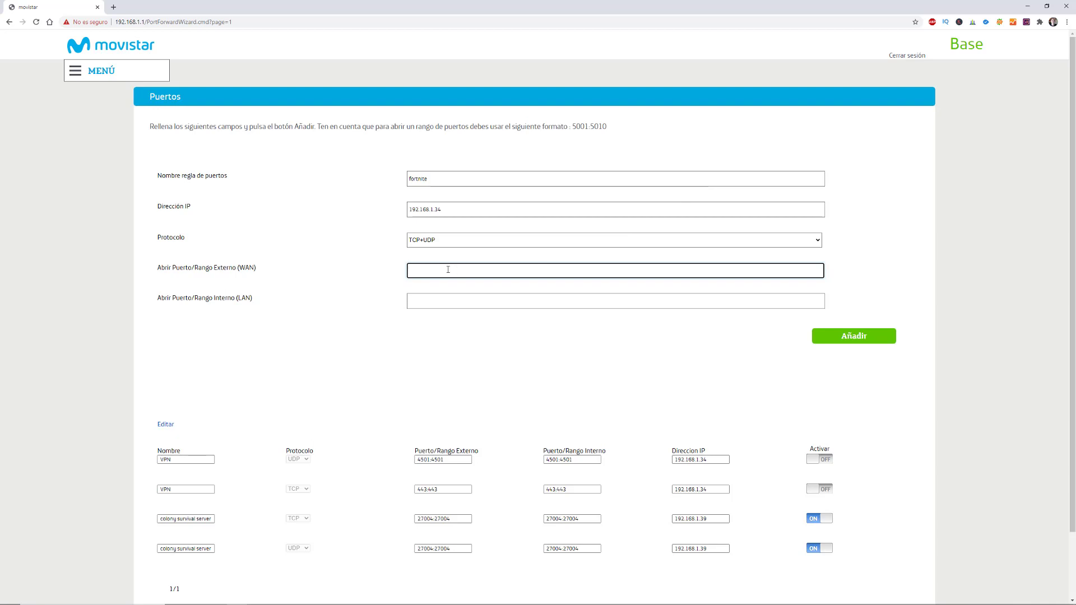
pyautogui.write('5800')
pyautogui.click(444, 300)
pyautogui.write('5800')
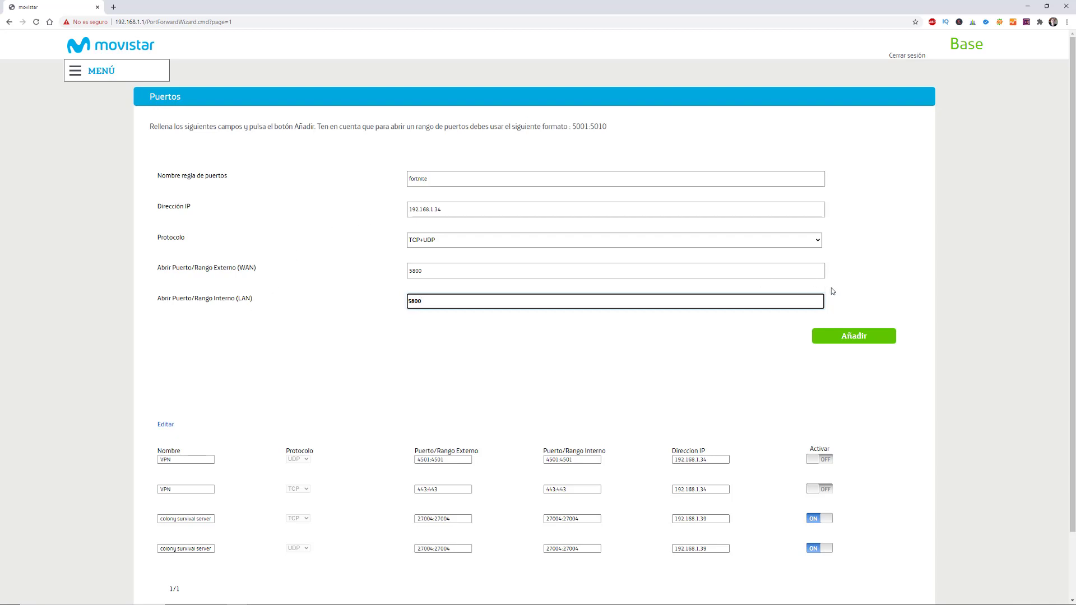
pyautogui.click(855, 337)
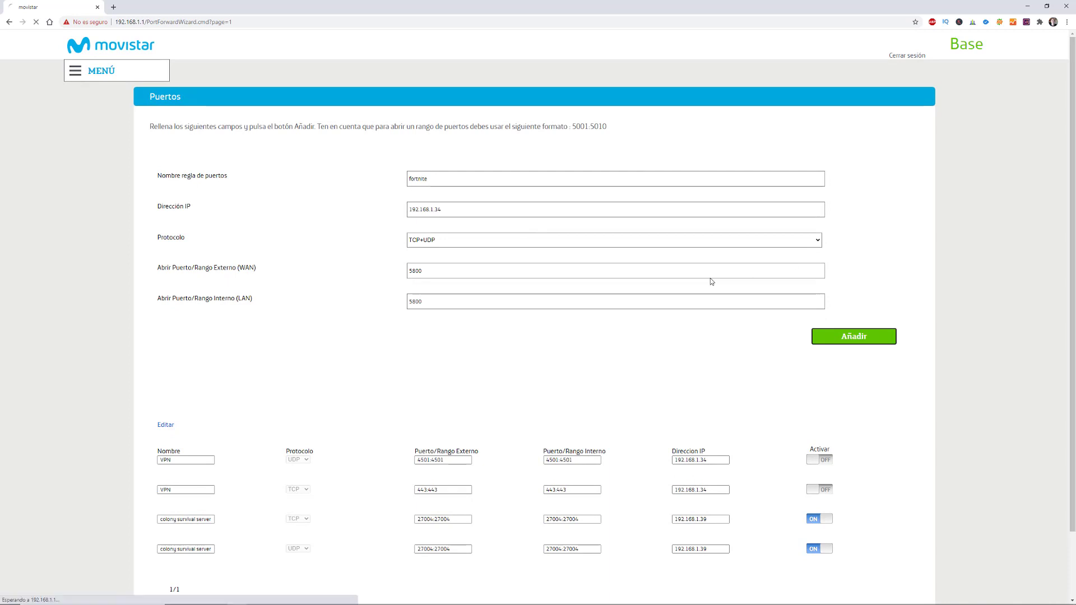
# Step: Go to the second page of port rules and deactivate the fortnite TCP rule
pyautogui.scroll(-2, 709, 276)
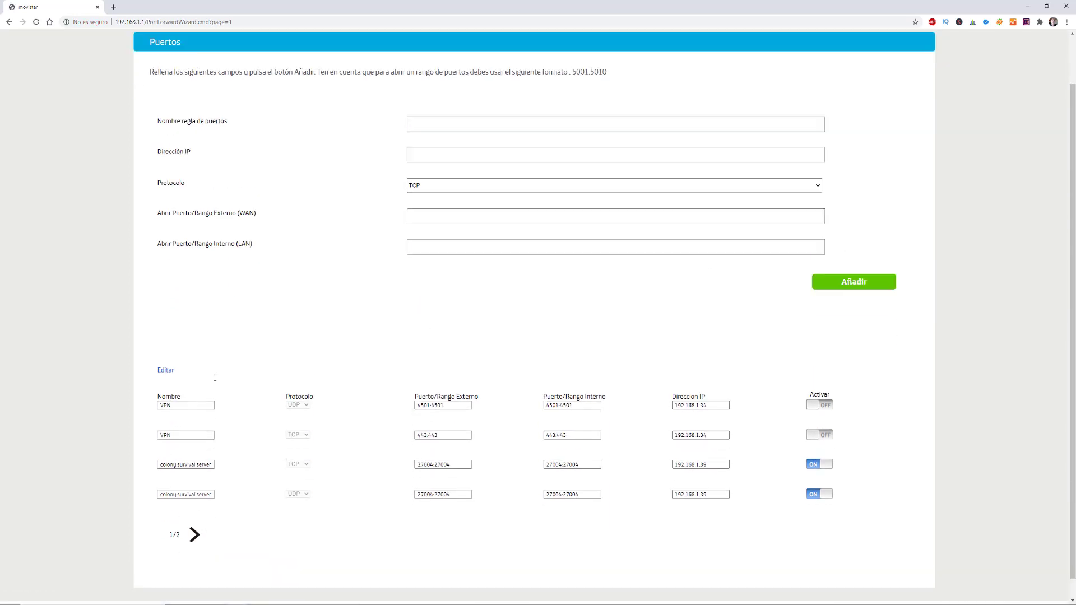
pyautogui.click(194, 534)
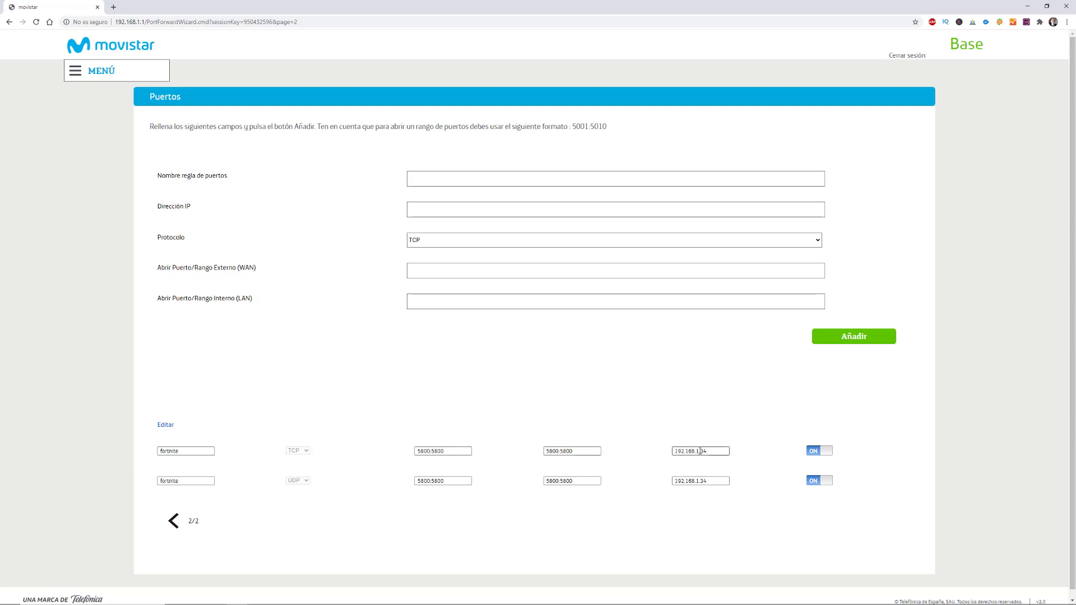
pyautogui.click(819, 452)
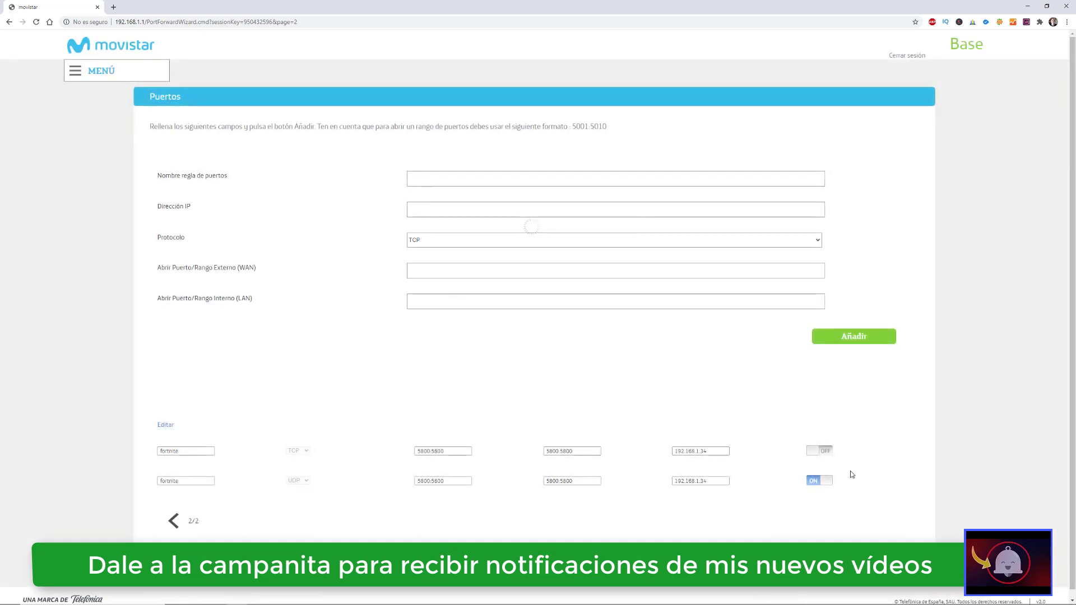
pyautogui.click(815, 452)
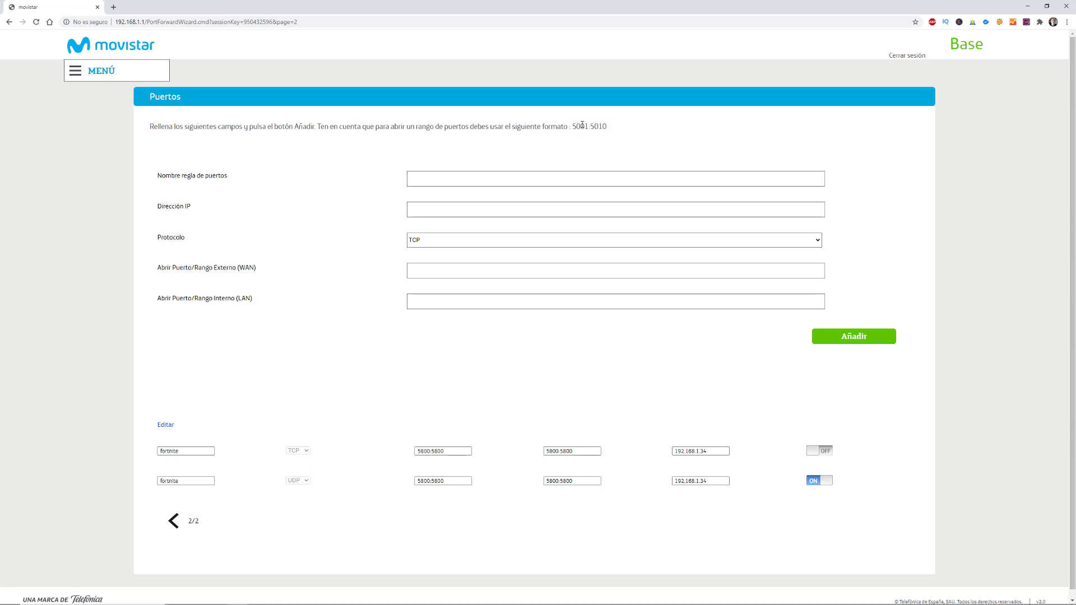
# Step: Add a TCP rule named "Fortnite" for IP 192.168.1.34 with external and internal port range 4500:4520
pyautogui.click(461, 176)
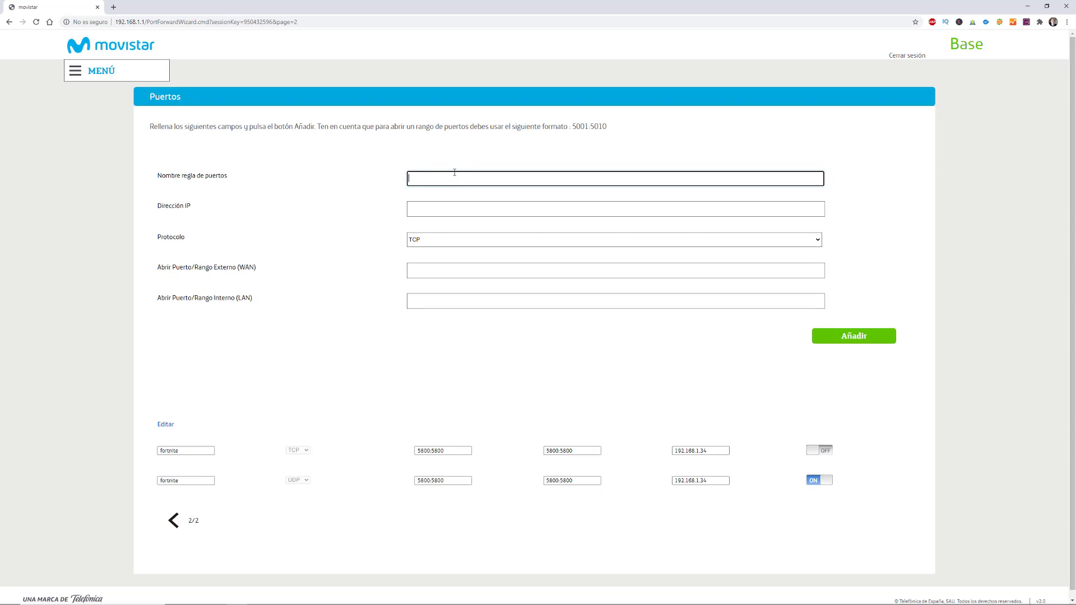
pyautogui.write('Fortnite')
pyautogui.click(436, 209)
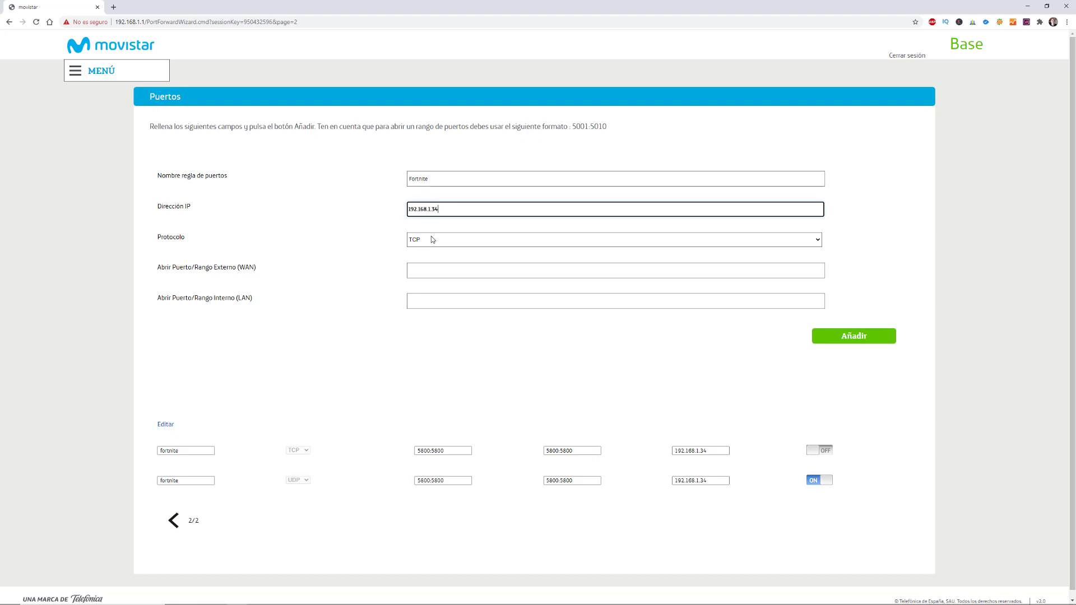
pyautogui.click(423, 271)
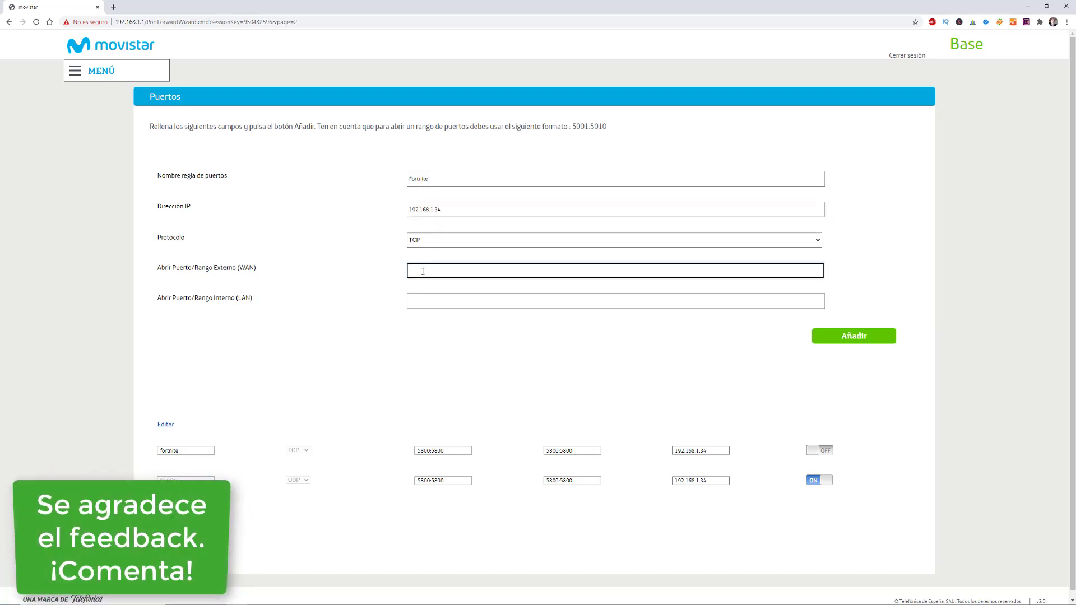
pyautogui.write('4500:4520')
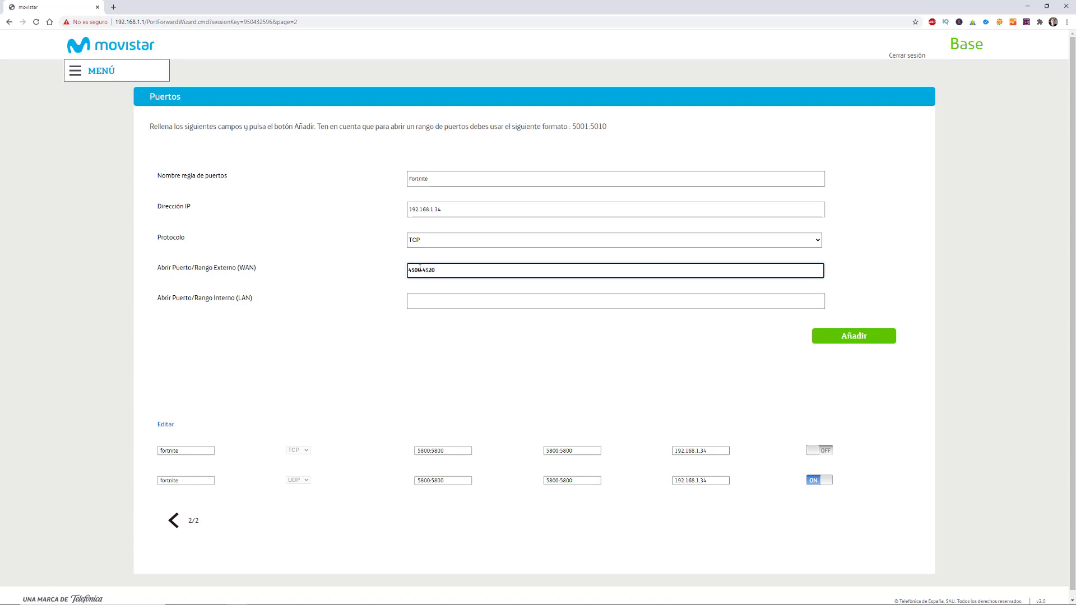
pyautogui.press('Tab')
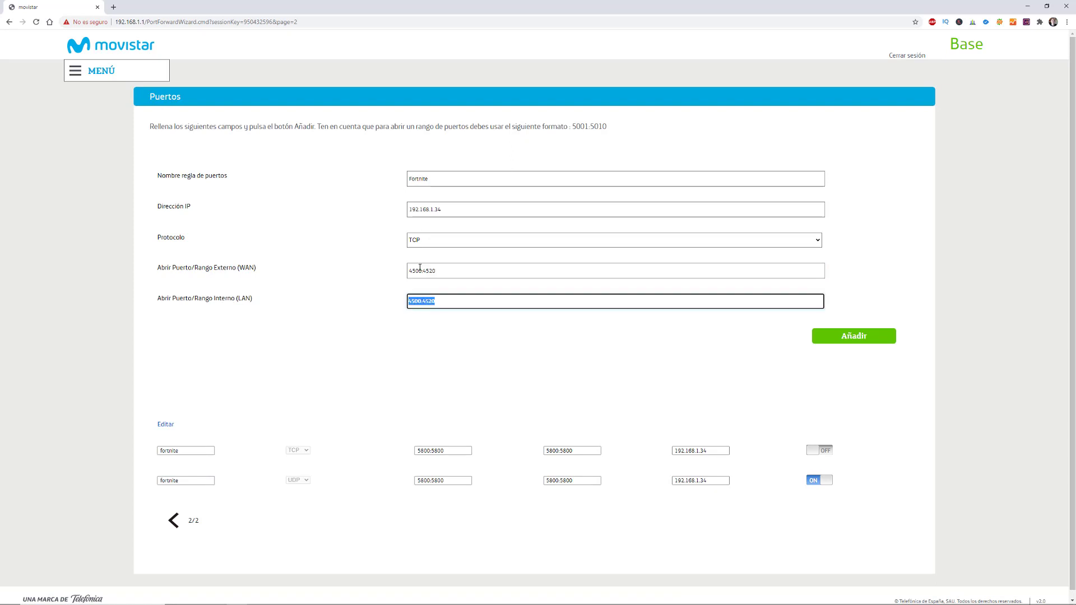
pyautogui.click(454, 304)
pyautogui.click(852, 335)
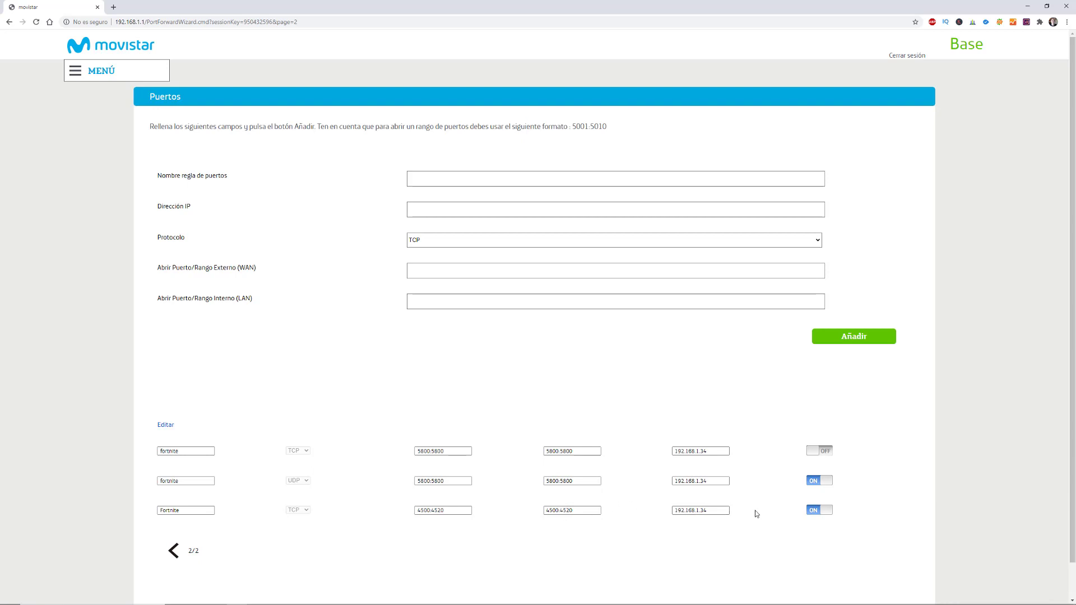
# Step: Deactivate the Fortnite rule for ports 4500:4520 and delete it from the rule list
pyautogui.click(819, 514)
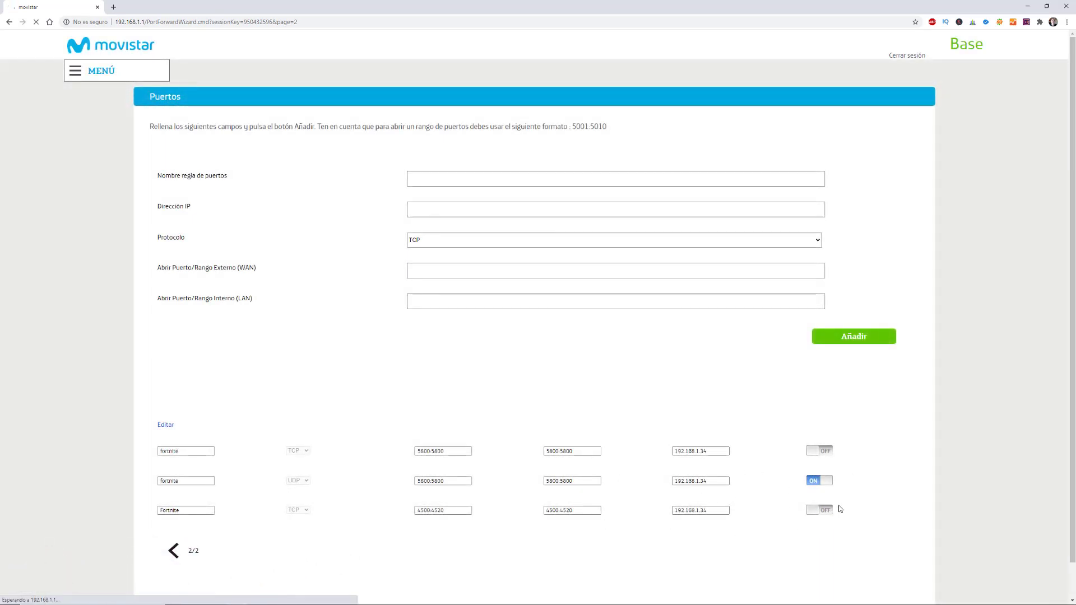
pyautogui.click(165, 427)
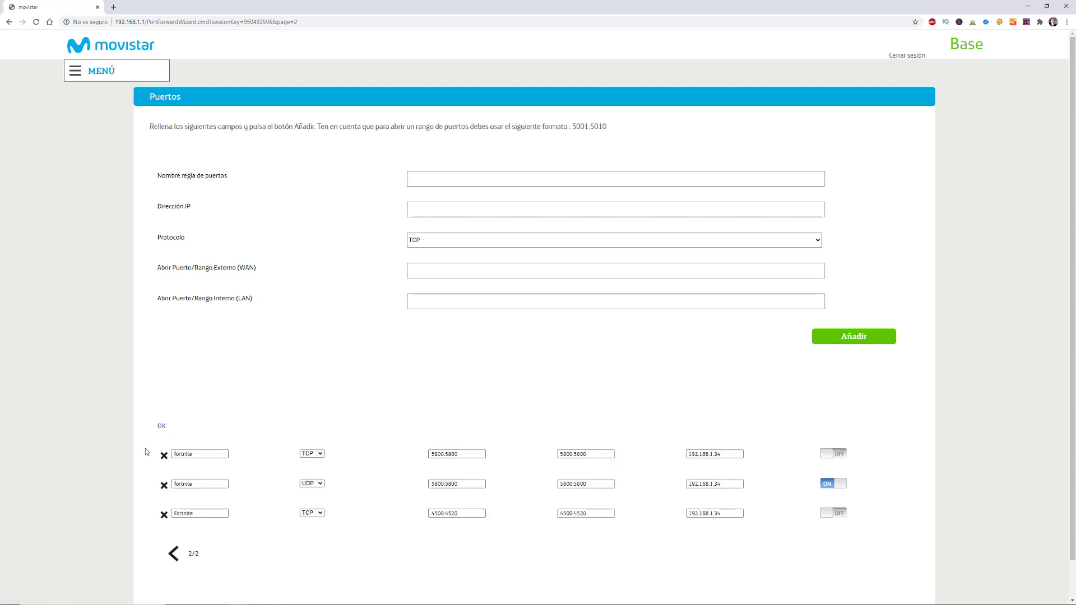
pyautogui.click(164, 514)
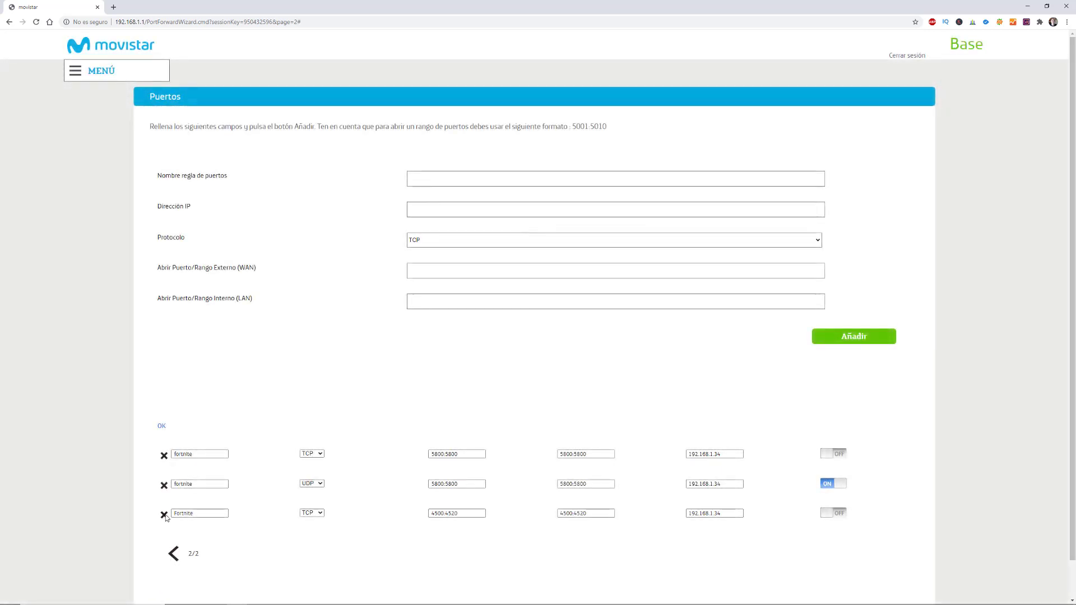
pyautogui.click(164, 515)
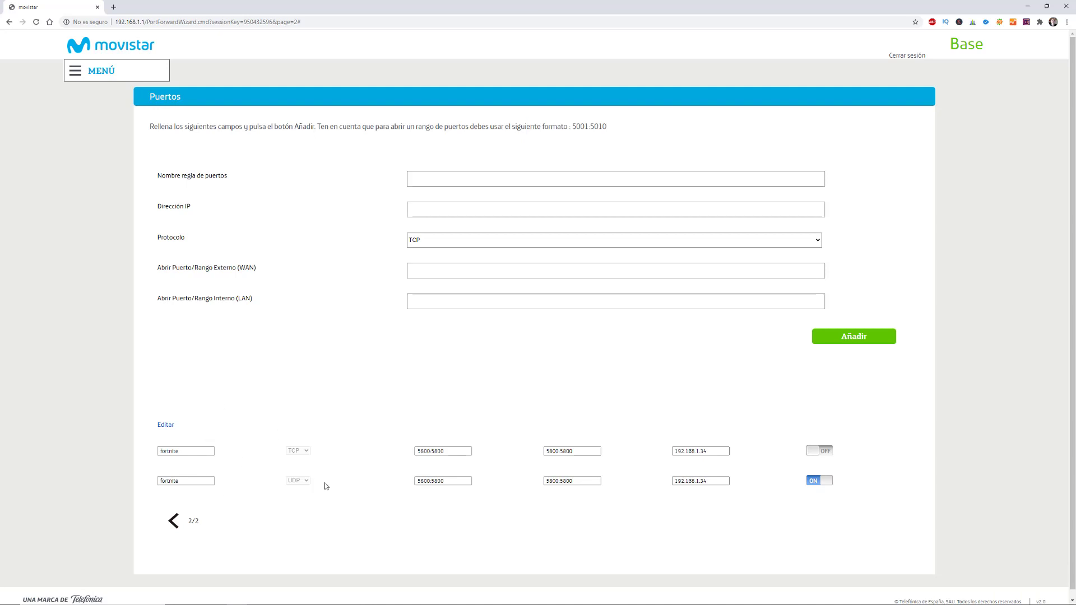
# Step: Put the rule list in edit mode and reactivate the fortnite TCP rule for port 5800
pyautogui.click(166, 426)
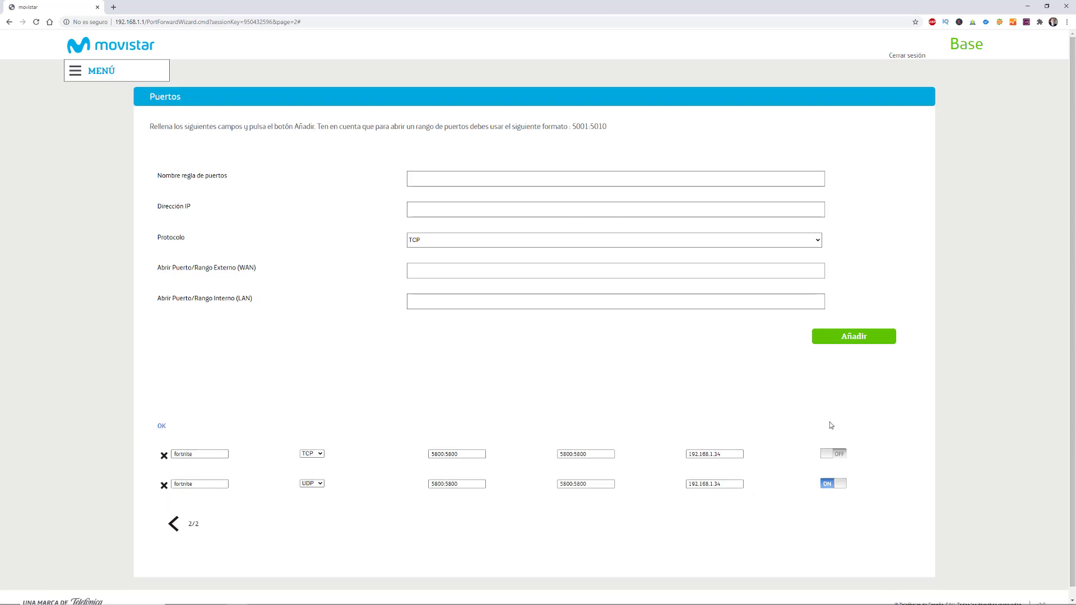
pyautogui.click(823, 453)
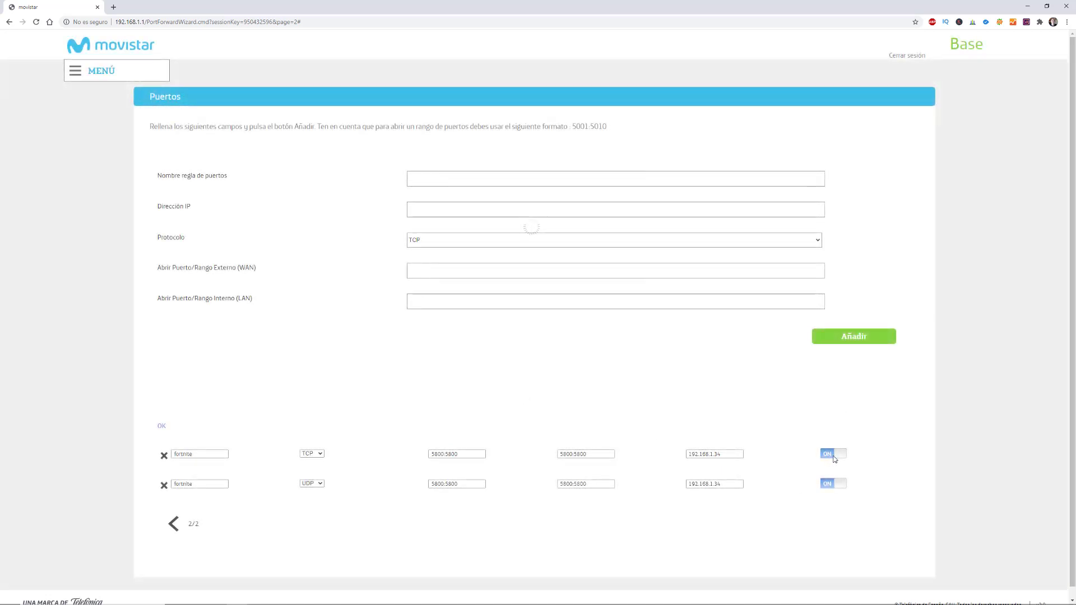
pyautogui.click(833, 457)
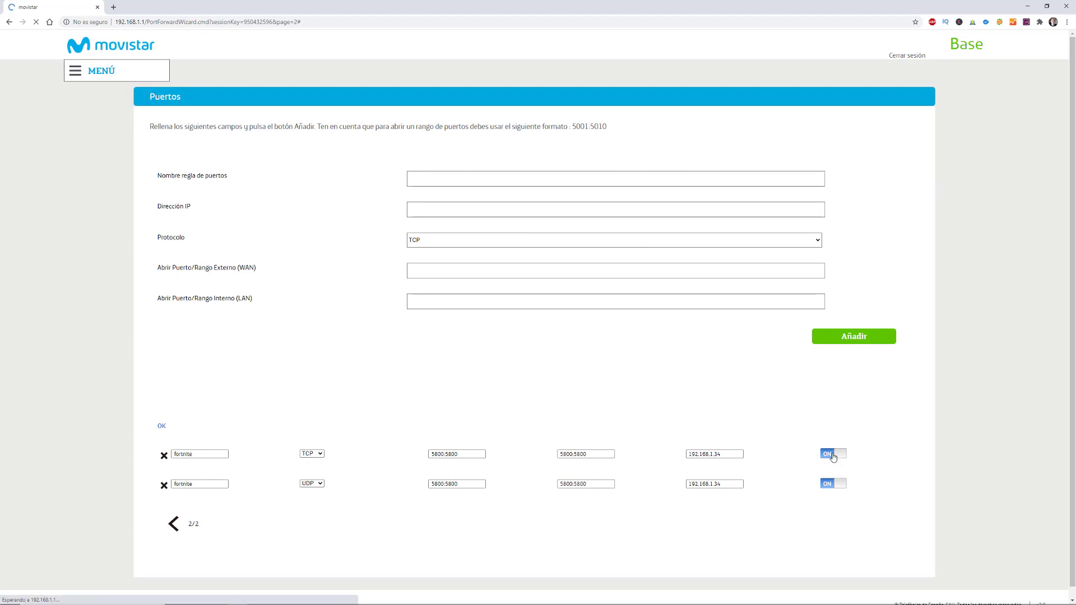
# Step: Look through the protocol options available for a new port rule
pyautogui.click(450, 241)
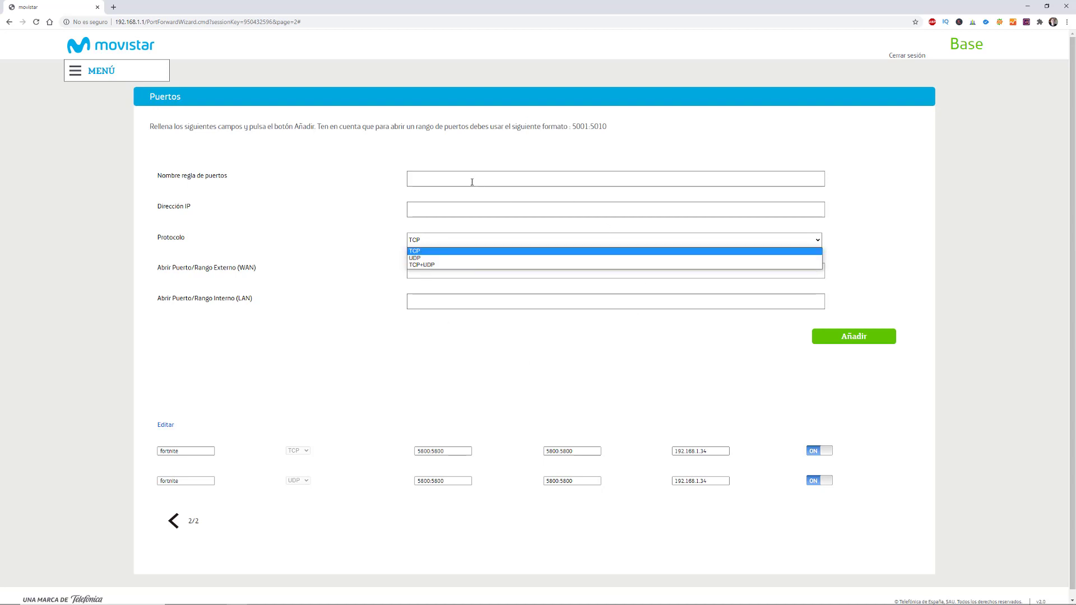
pyautogui.press('Down')
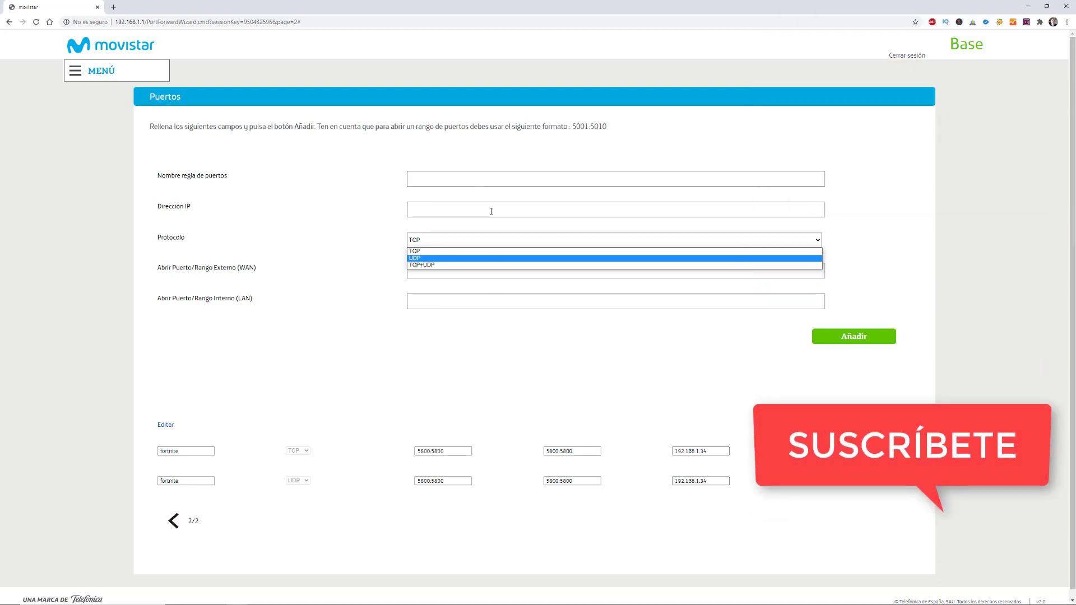